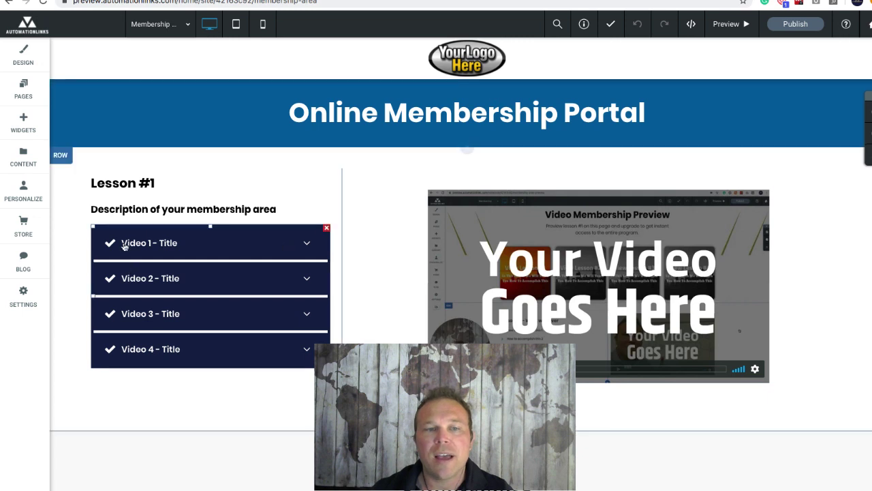
Inspect the lesson page's description, accordion and video settings, including the video URL.
{"action": "left_click", "coordinate": [151, 215]}
{"action": "left_click", "coordinate": [151, 236]}
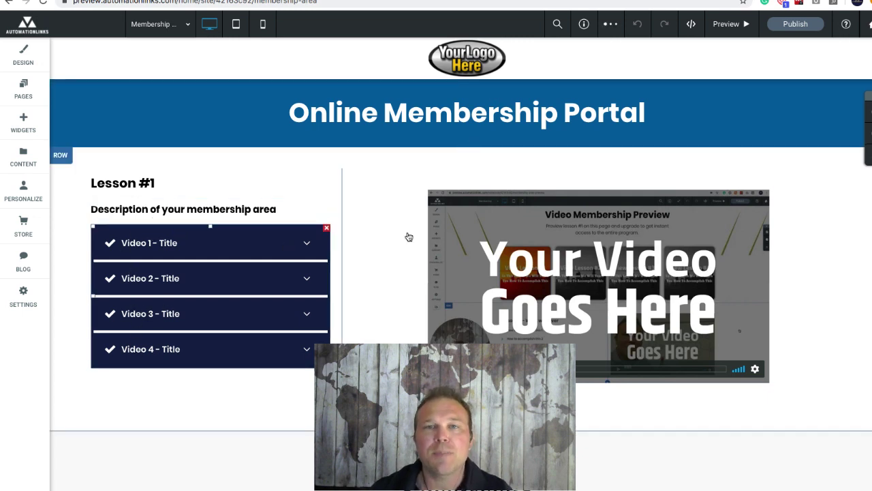
{"action": "left_click", "coordinate": [463, 204]}
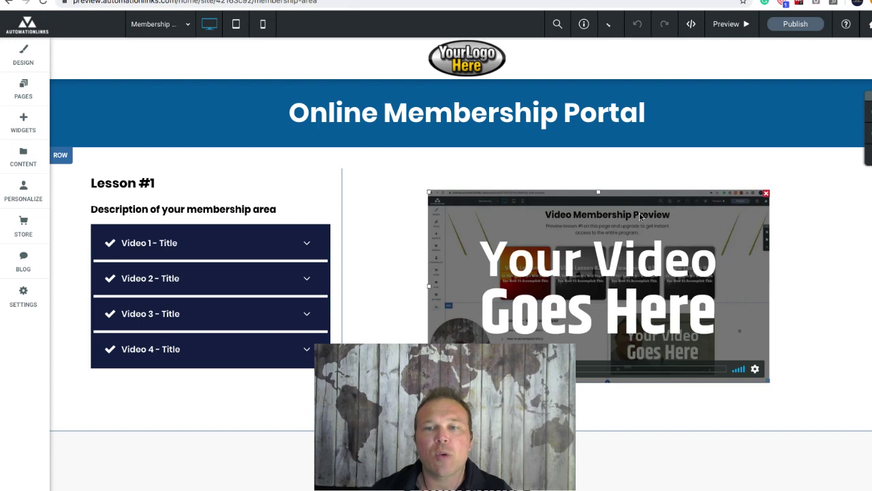
{"action": "double_click", "coordinate": [557, 253]}
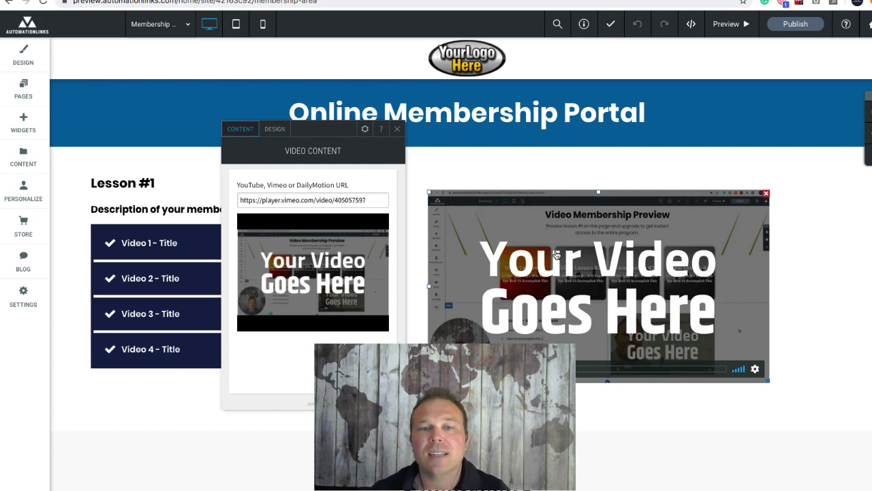
{"action": "left_click", "coordinate": [396, 128]}
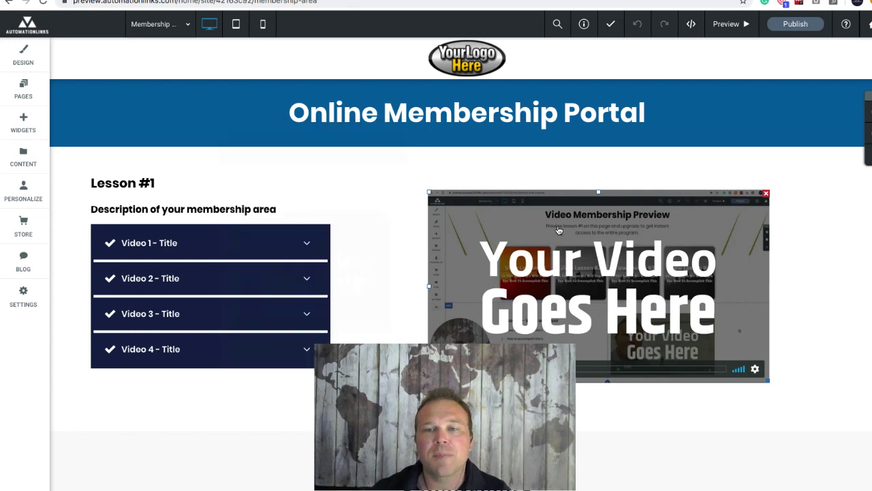
{"action": "left_click", "coordinate": [601, 256]}
{"action": "mouse_move", "coordinate": [278, 200]}
{"action": "left_mouse_down"}
{"action": "mouse_move", "coordinate": [373, 200]}
{"action": "mouse_move", "coordinate": [254, 199]}
{"action": "mouse_move", "coordinate": [262, 202]}
{"action": "left_mouse_up"}
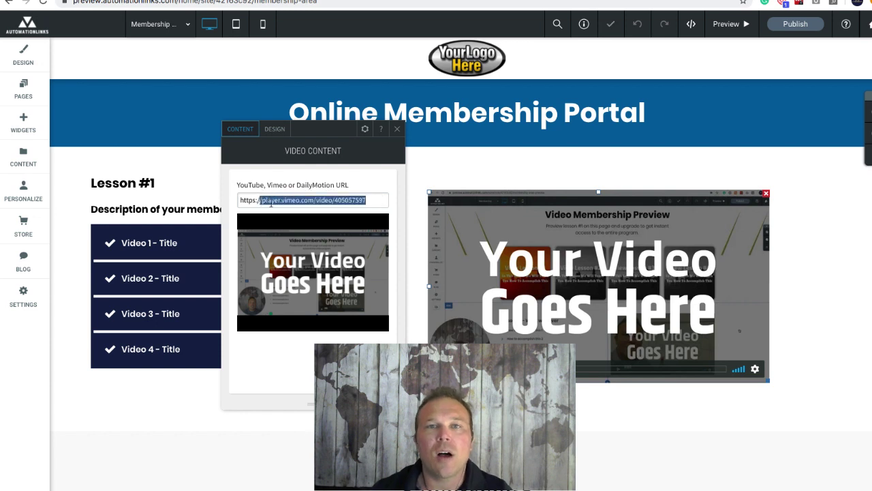
{"action": "left_click", "coordinate": [397, 129]}
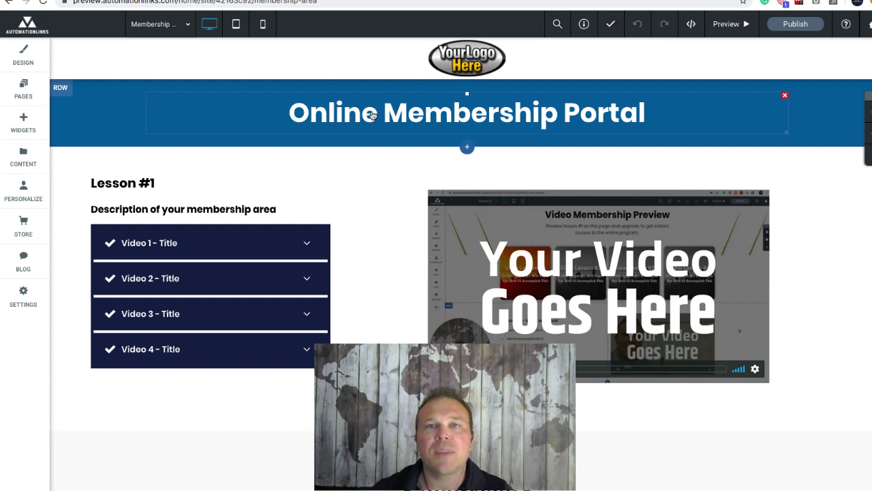
Try retyping the page heading, then restore the original 'Online Membership Portal' heading.
{"action": "left_click", "coordinate": [416, 113]}
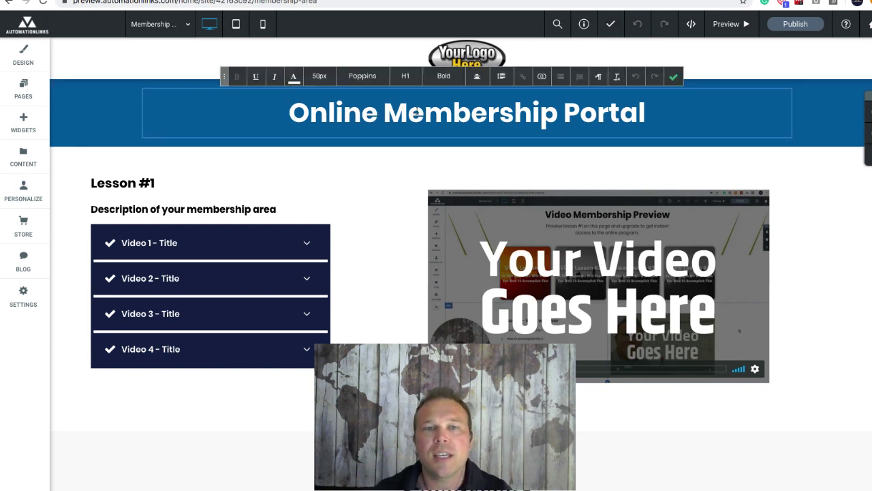
{"action": "left_click_drag", "start_coordinate": [271, 108], "coordinate": [657, 113]}
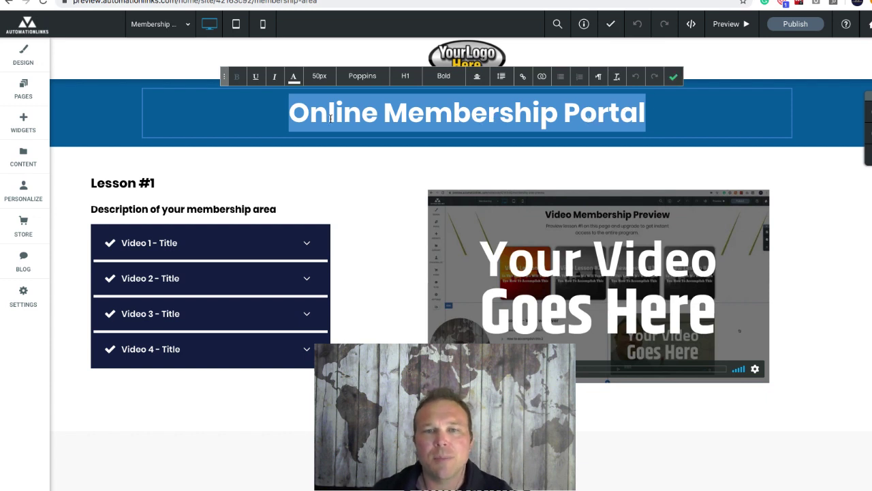
{"action": "type", "text": "Change"}
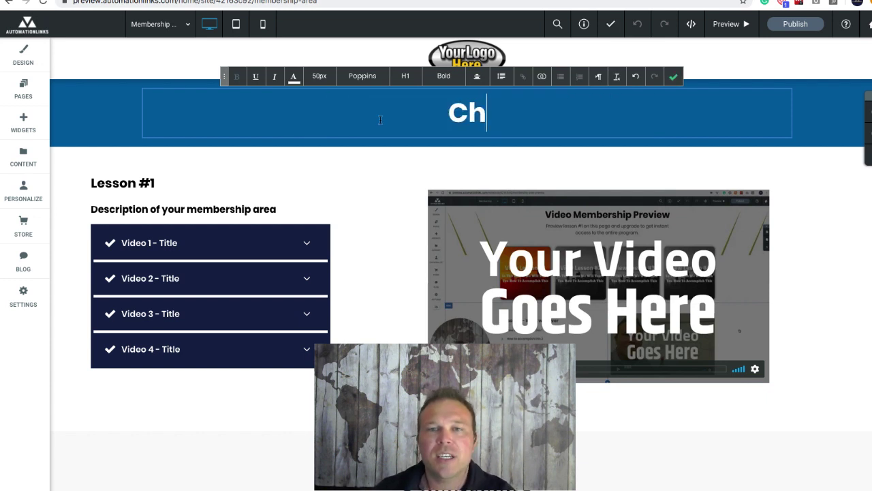
{"action": "key", "text": "BackSpace"}
{"action": "key", "text": "BackSpace"}
{"action": "key", "text": "BackSpace"}
{"action": "key", "text": "BackSpace"}
{"action": "key", "text": "BackSpace"}
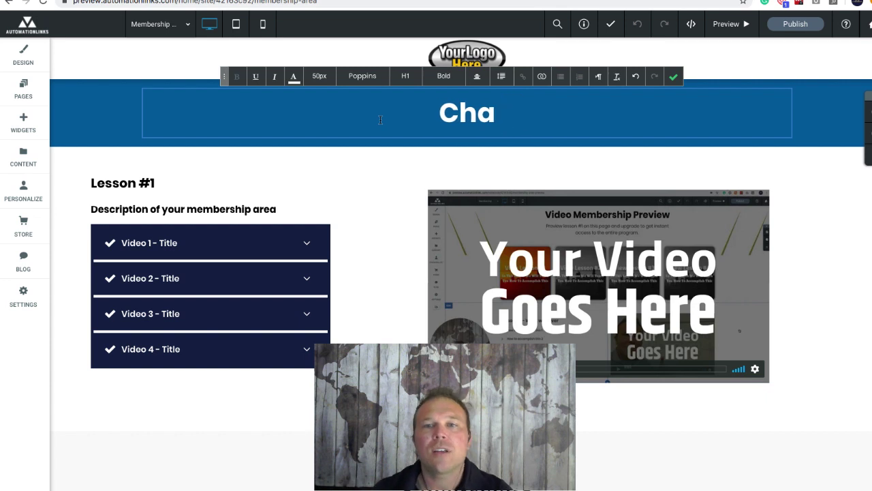
{"action": "key", "text": "ctrl+z"}
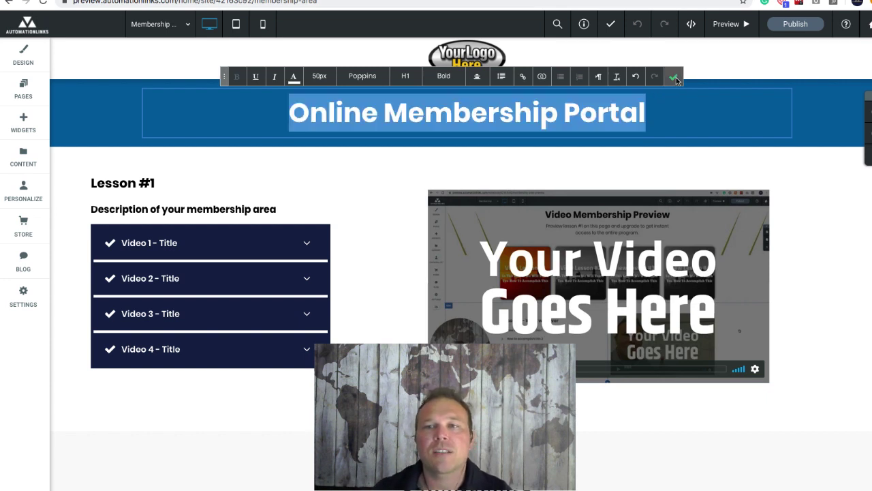
{"action": "left_click", "coordinate": [673, 77]}
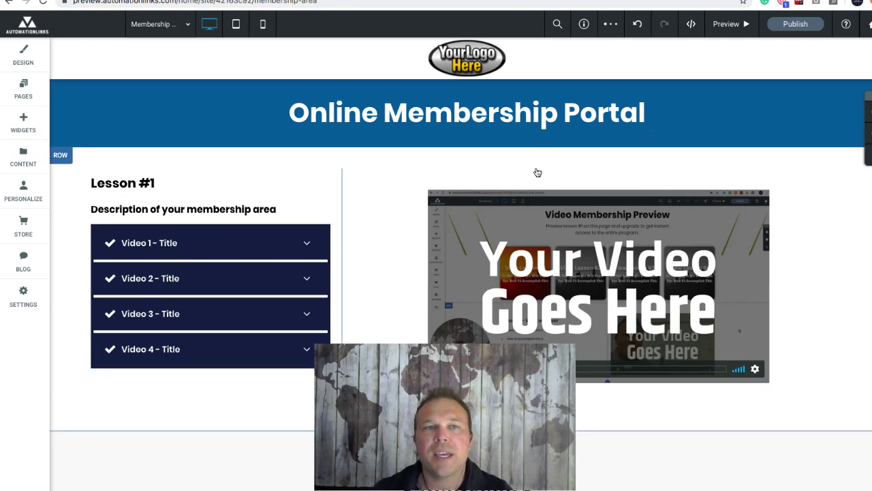
Switch to the Membership Area 1 page and check its Lesson #1 heading and accordion.
{"action": "left_click", "coordinate": [188, 25]}
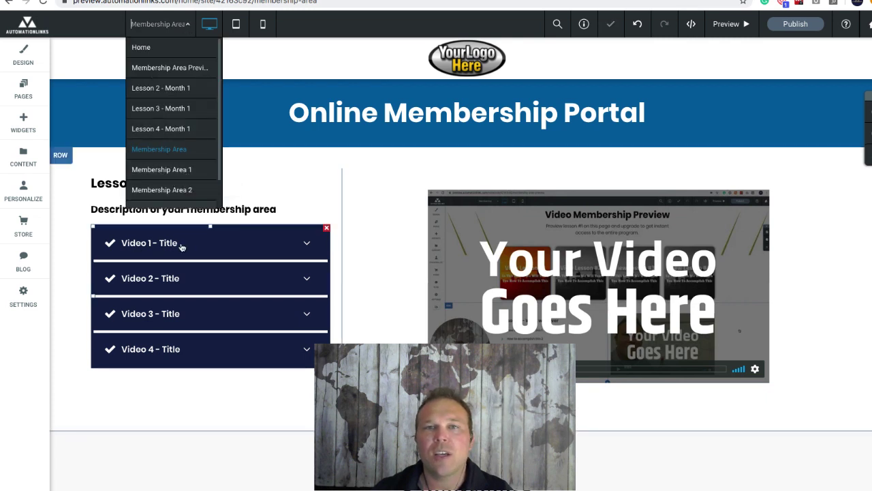
{"action": "left_click", "coordinate": [159, 175]}
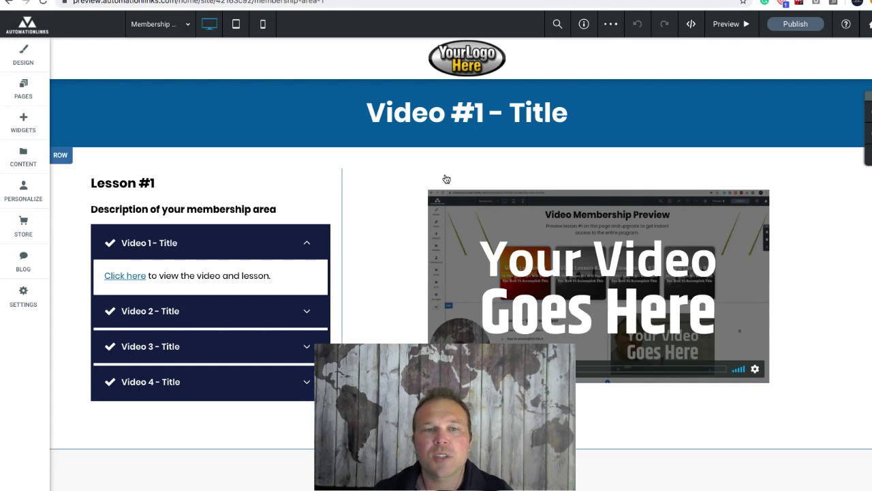
{"action": "left_click", "coordinate": [156, 211]}
{"action": "left_click", "coordinate": [128, 184]}
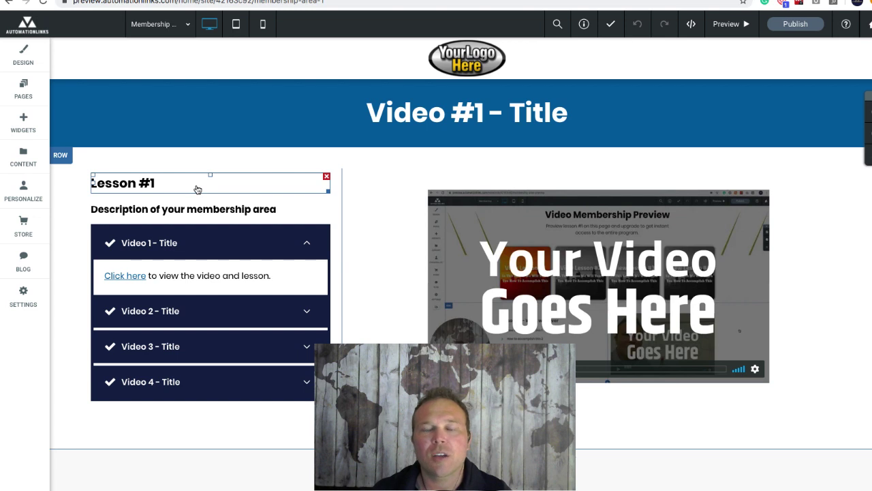
{"action": "left_click", "coordinate": [198, 249]}
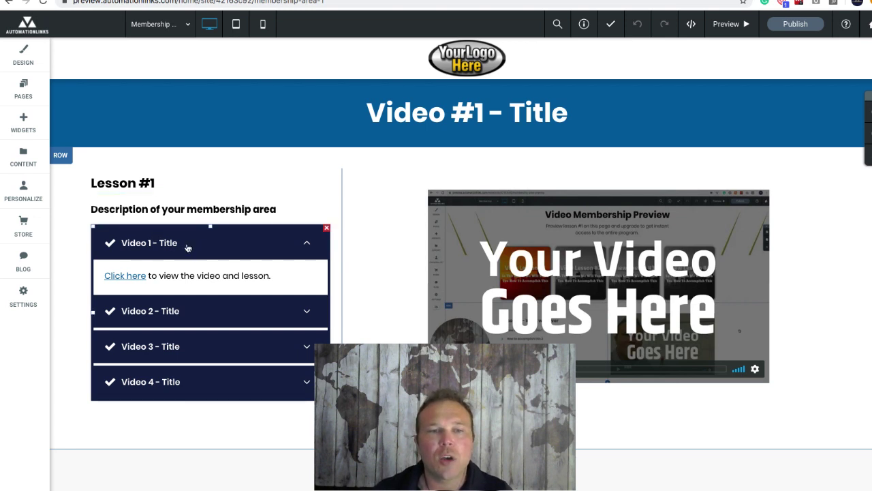
Edit the membership description text and highlight its ending.
{"action": "left_click", "coordinate": [119, 213]}
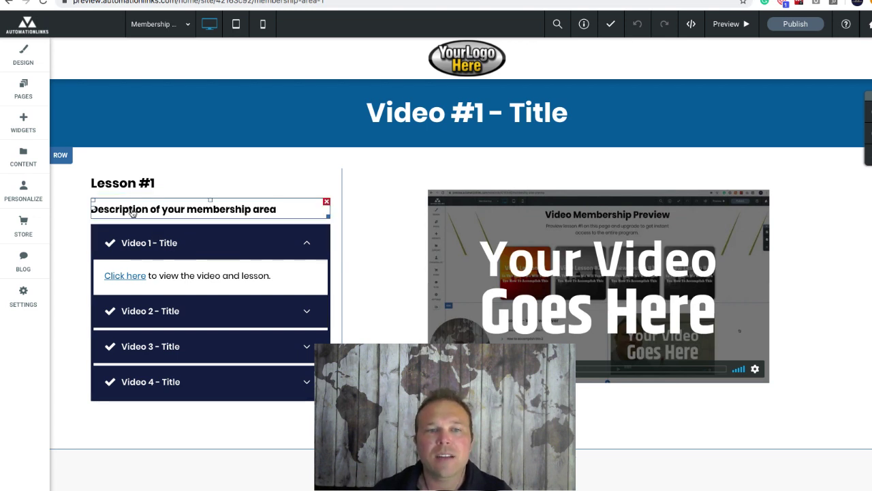
{"action": "left_click", "coordinate": [231, 211]}
{"action": "left_click_drag", "start_coordinate": [276, 209], "coordinate": [244, 209]}
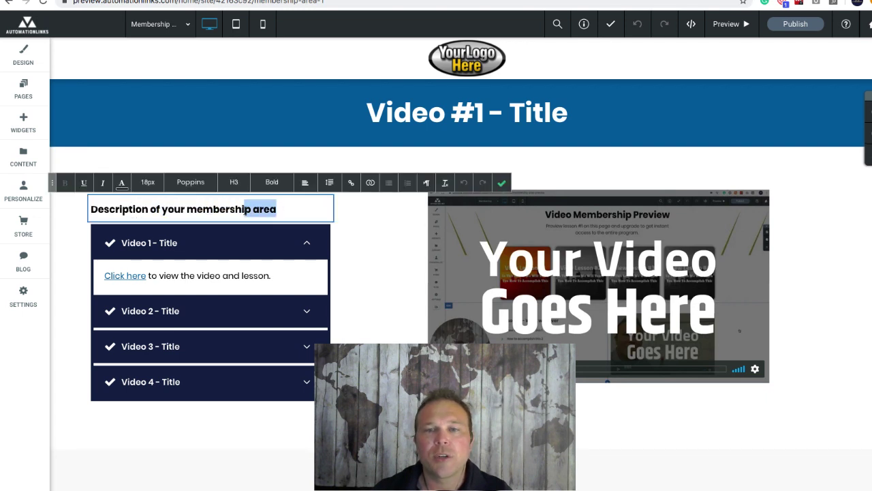
{"action": "left_click", "coordinate": [501, 182]}
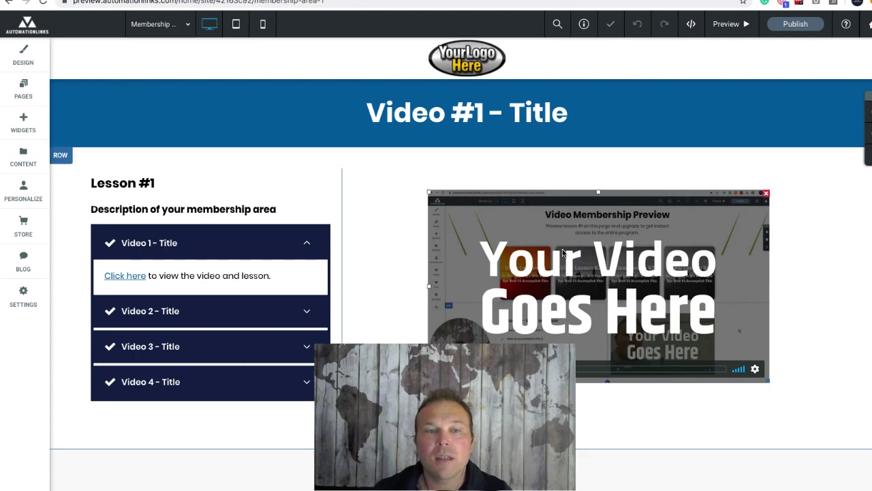
Retitle the first accordion item 'Video 1 - This lesson is about'.
{"action": "left_click", "coordinate": [221, 253]}
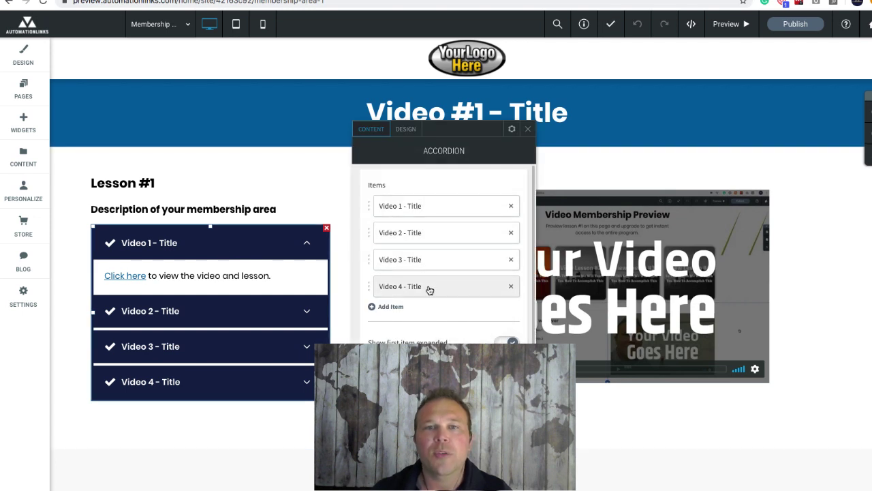
{"action": "left_click", "coordinate": [410, 208]}
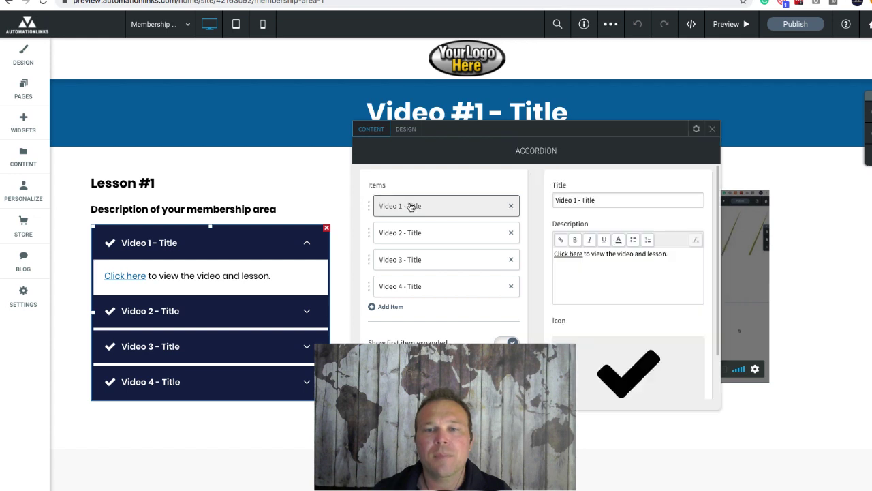
{"action": "left_click_drag", "start_coordinate": [581, 199], "coordinate": [624, 200]}
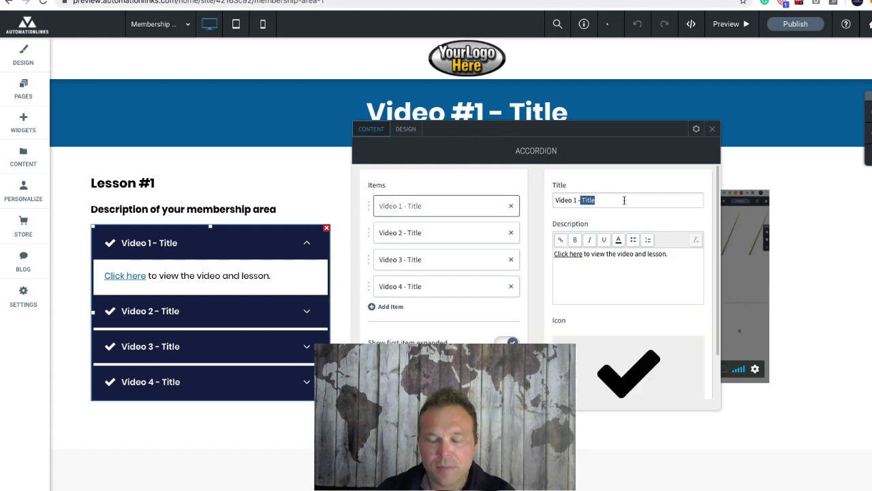
{"action": "type", "text": "This v"}
{"action": "key", "text": "BackSpace"}
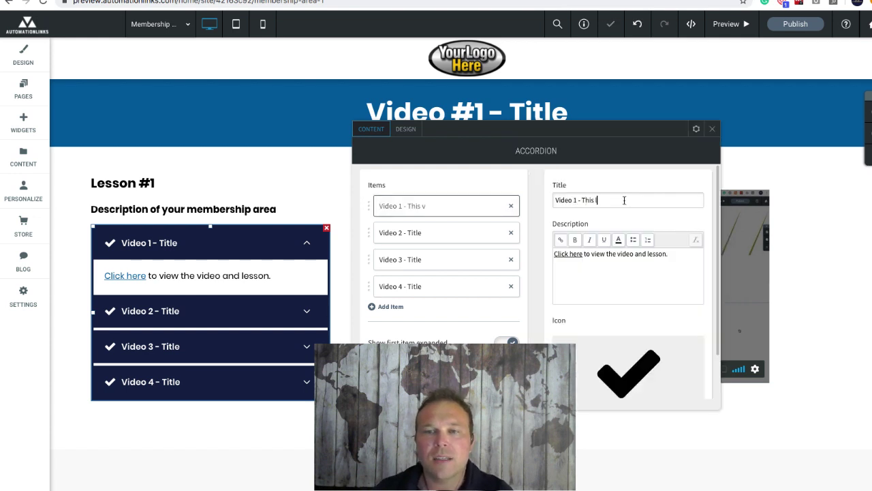
{"action": "type", "text": "lesson is about"}
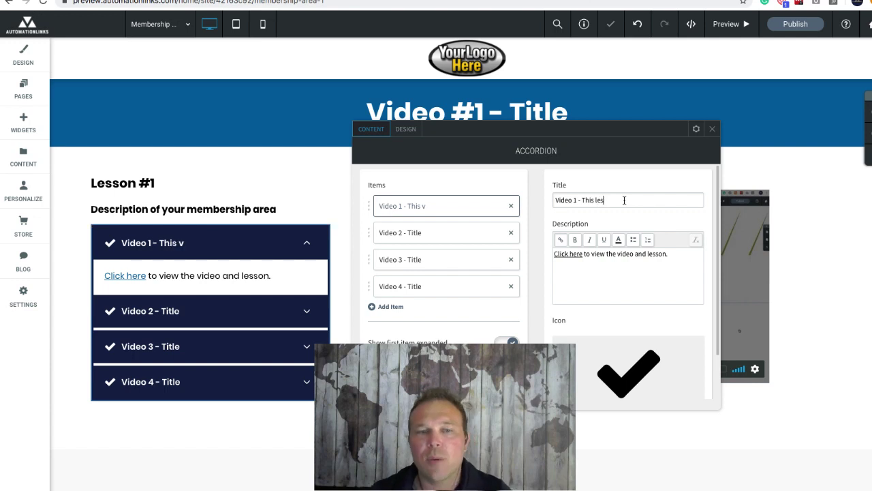
Link the item's 'Click here' text to the existing Membership Area 1 page.
{"action": "left_click", "coordinate": [573, 256]}
{"action": "left_click_drag", "start_coordinate": [582, 253], "coordinate": [554, 253]}
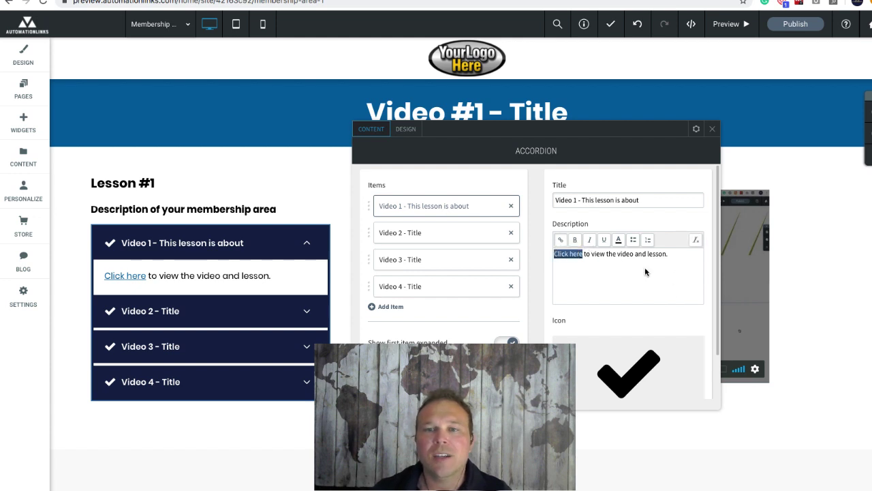
{"action": "left_click", "coordinate": [560, 241]}
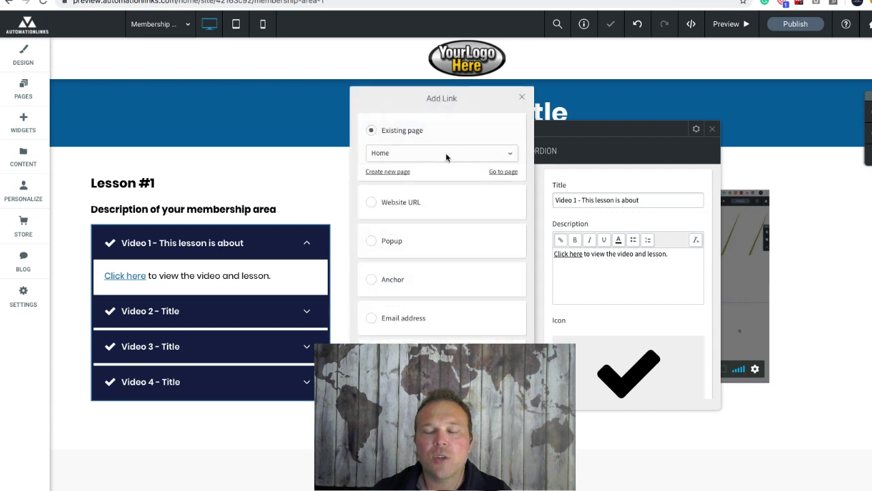
{"action": "left_click", "coordinate": [511, 152]}
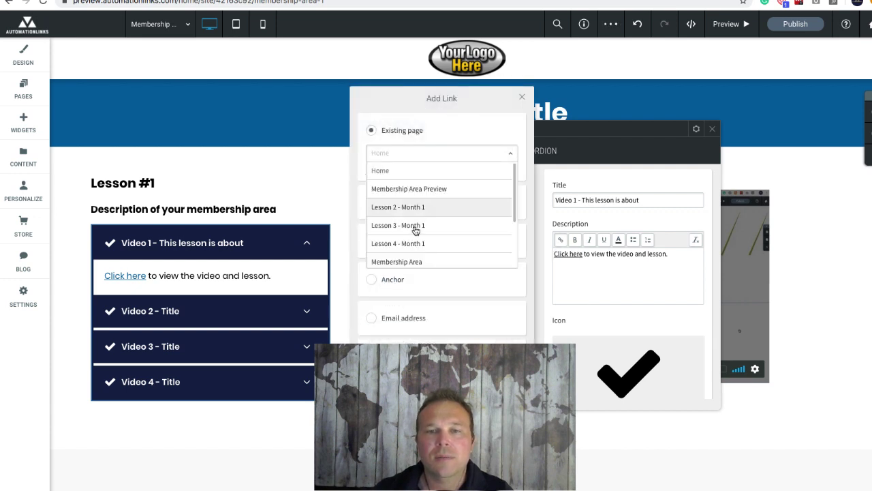
{"action": "scroll", "coordinate": [416, 230], "scroll_direction": "down", "scroll_amount": 3}
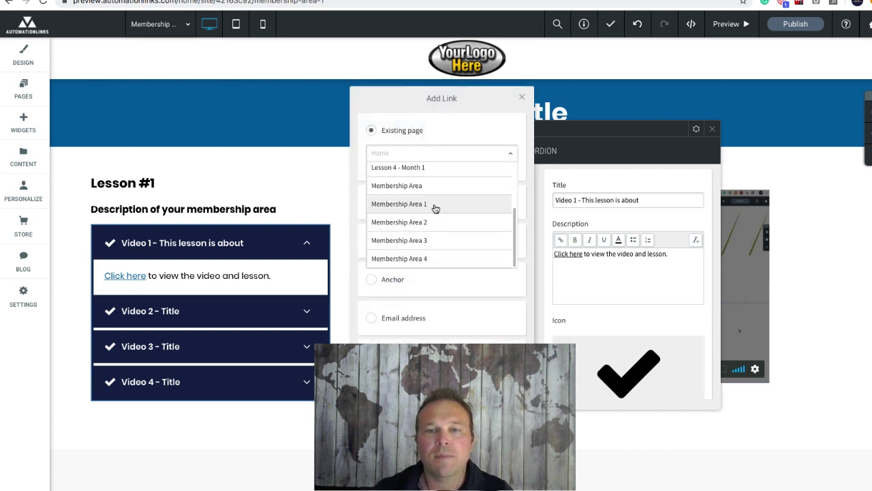
{"action": "left_click", "coordinate": [437, 209]}
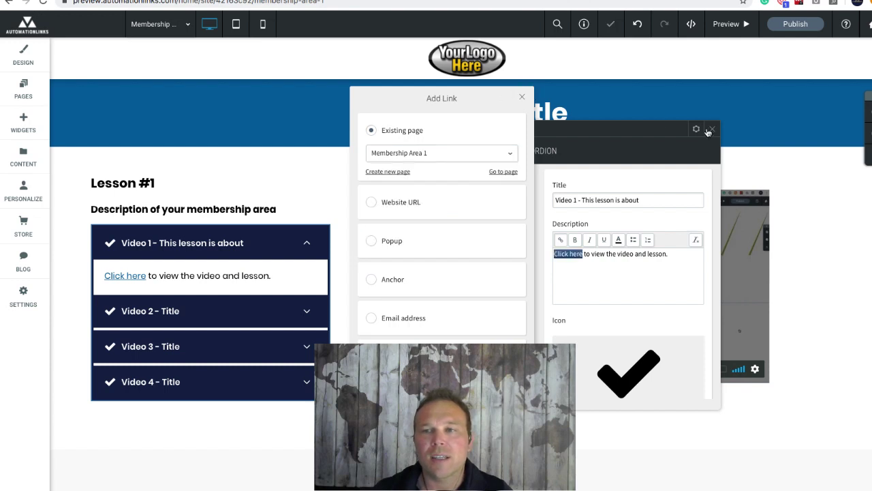
{"action": "left_click", "coordinate": [565, 122]}
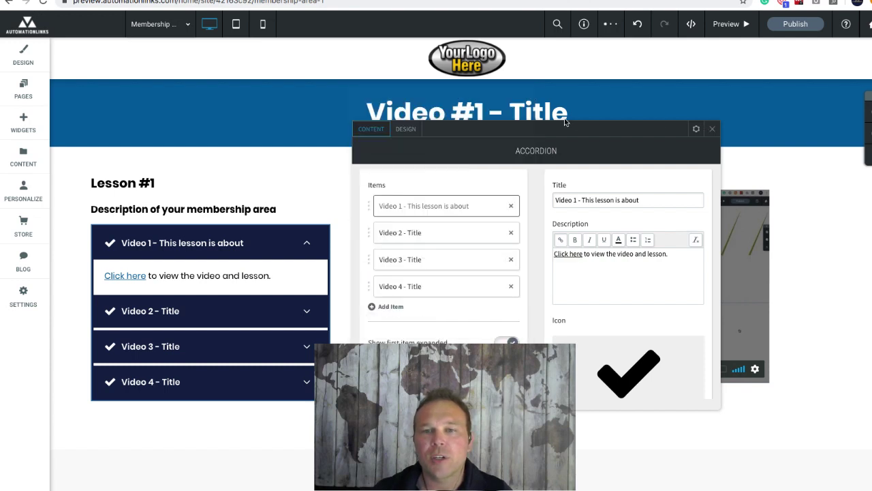
Retitle the second accordion item 'Video 2 - about this'.
{"action": "left_click", "coordinate": [423, 233]}
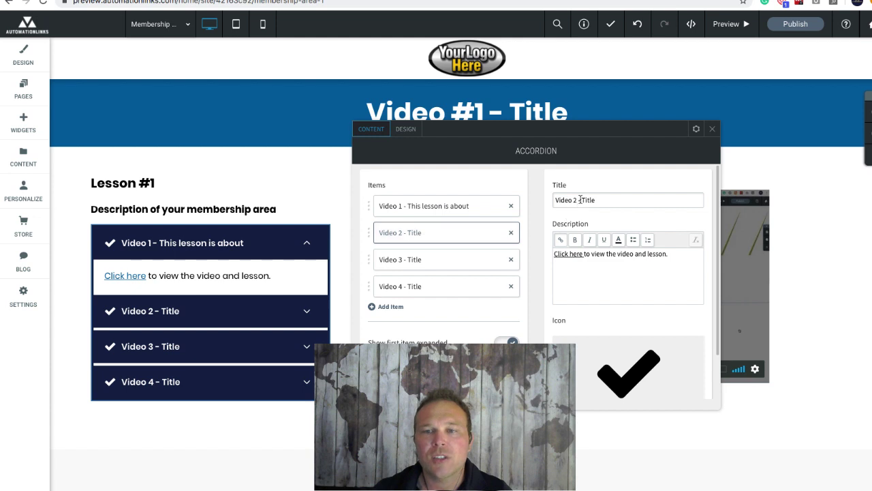
{"action": "left_click_drag", "start_coordinate": [581, 200], "coordinate": [621, 200]}
{"action": "type", "text": "about this"}
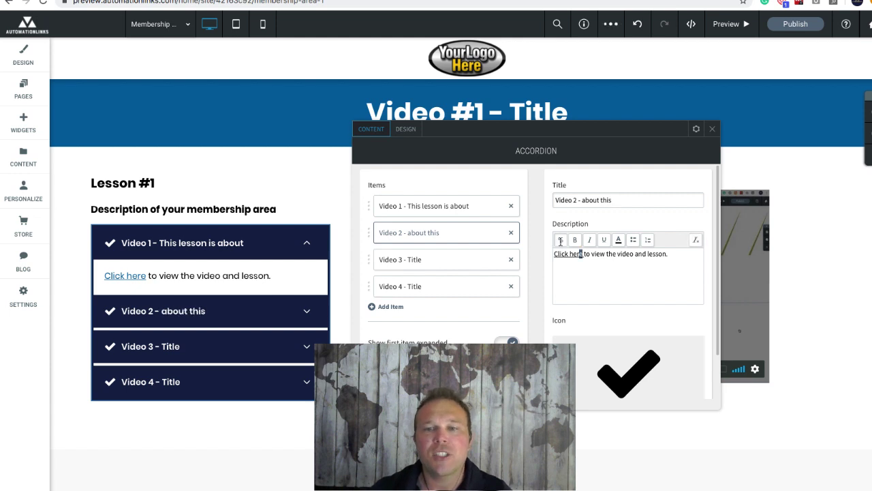
Link its 'Click here' text to the Membership Area 2 page and close the accordion settings.
{"action": "left_click_drag", "start_coordinate": [583, 257], "coordinate": [549, 252]}
{"action": "left_click", "coordinate": [561, 241]}
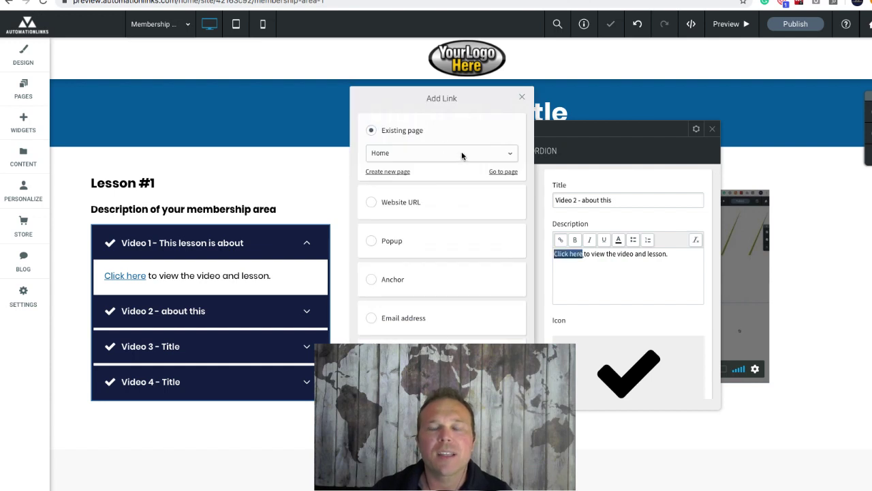
{"action": "left_click", "coordinate": [446, 158]}
{"action": "scroll", "coordinate": [409, 232], "scroll_direction": "down", "scroll_amount": 3}
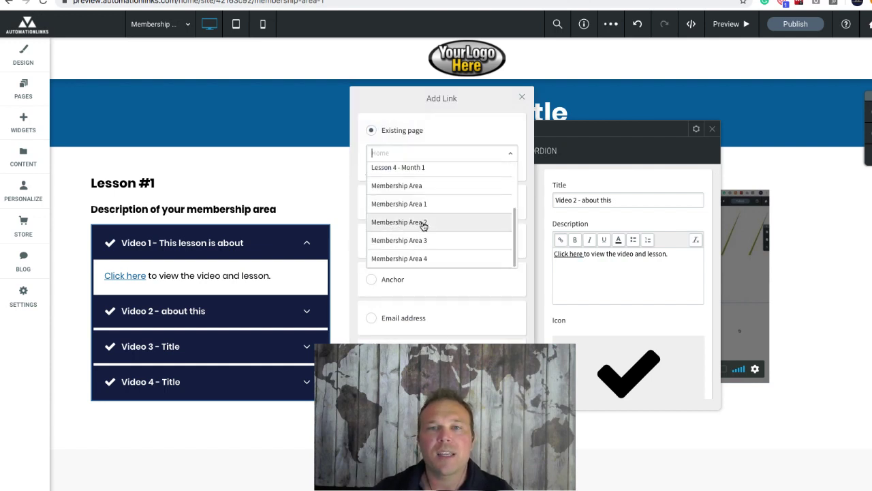
{"action": "left_click", "coordinate": [420, 225]}
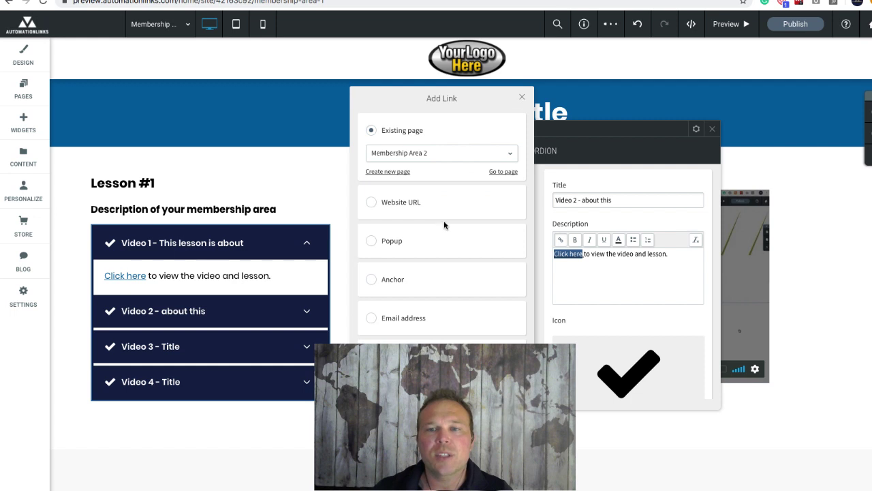
{"action": "left_click", "coordinate": [522, 99]}
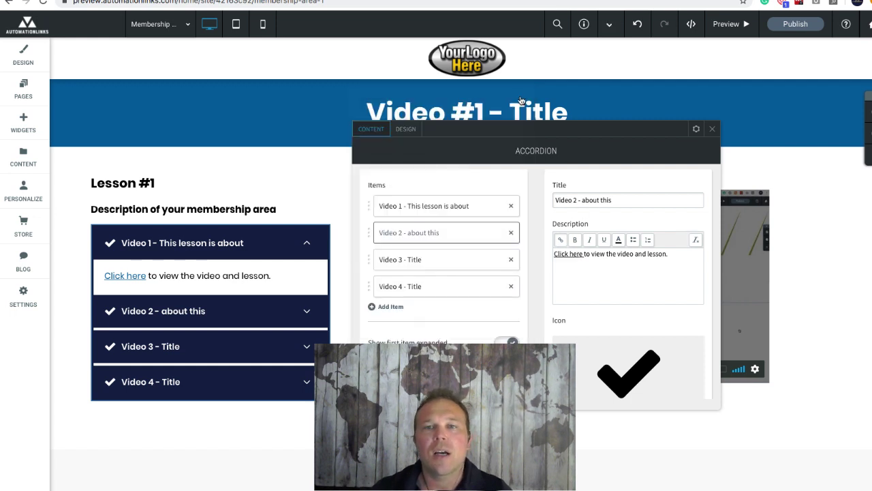
{"action": "left_click", "coordinate": [713, 129]}
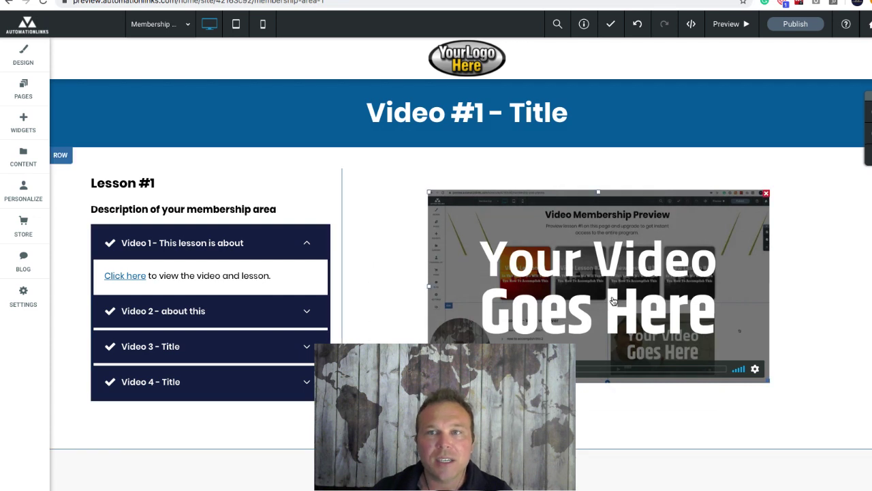
Save the page and select the membership-area-1 part of the page address.
{"action": "left_click", "coordinate": [611, 24]}
{"action": "left_click_drag", "start_coordinate": [259, 2], "coordinate": [386, 5]}
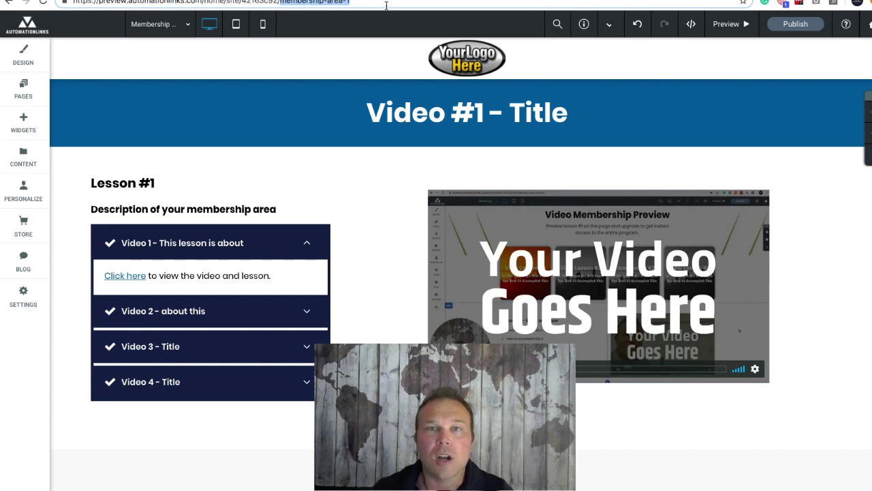